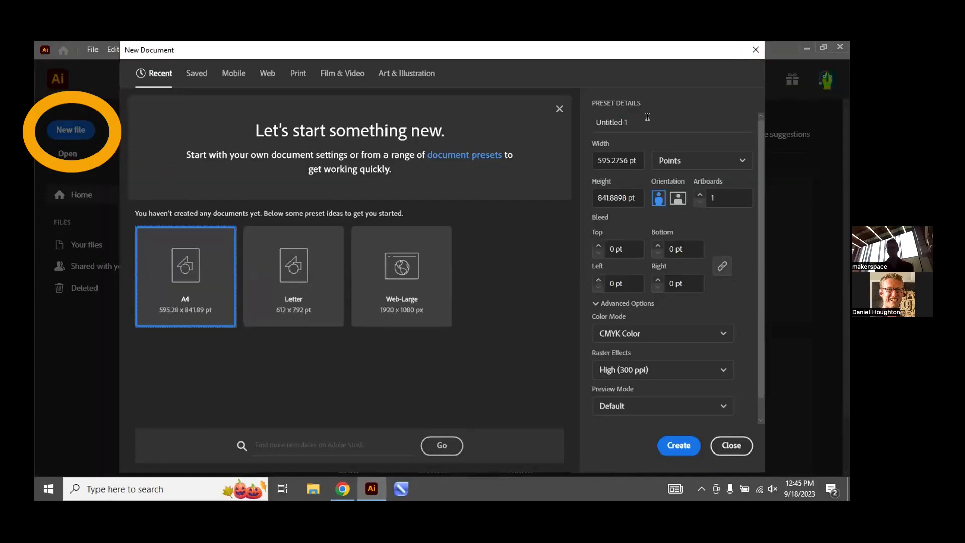
Create a new inch-based document named my_laser_cut, 32 in wide by 20 in high.
{"action": "type", "text": "my_"}
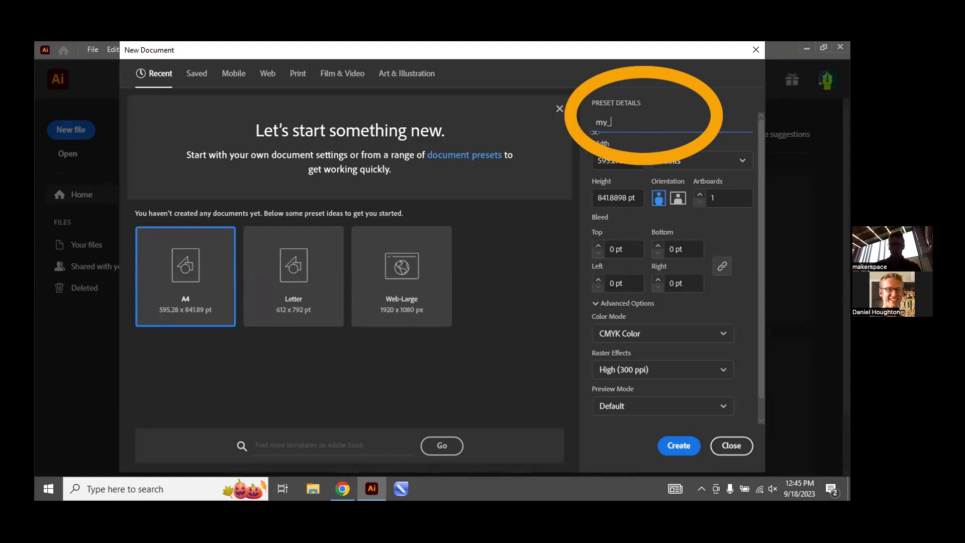
{"action": "type", "text": "laser_cut"}
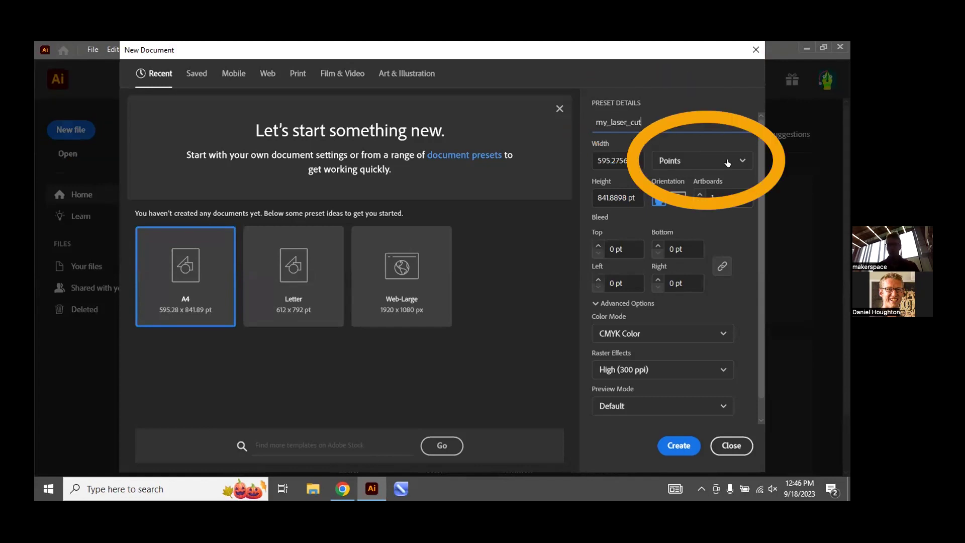
{"action": "left_click", "coordinate": [727, 162]}
{"action": "left_click", "coordinate": [671, 240]}
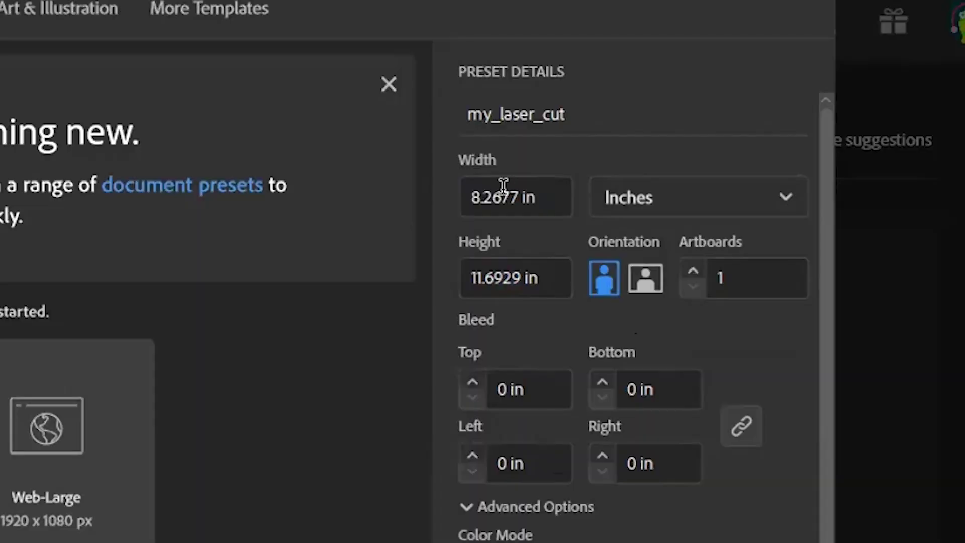
{"action": "double_click", "coordinate": [613, 159]}
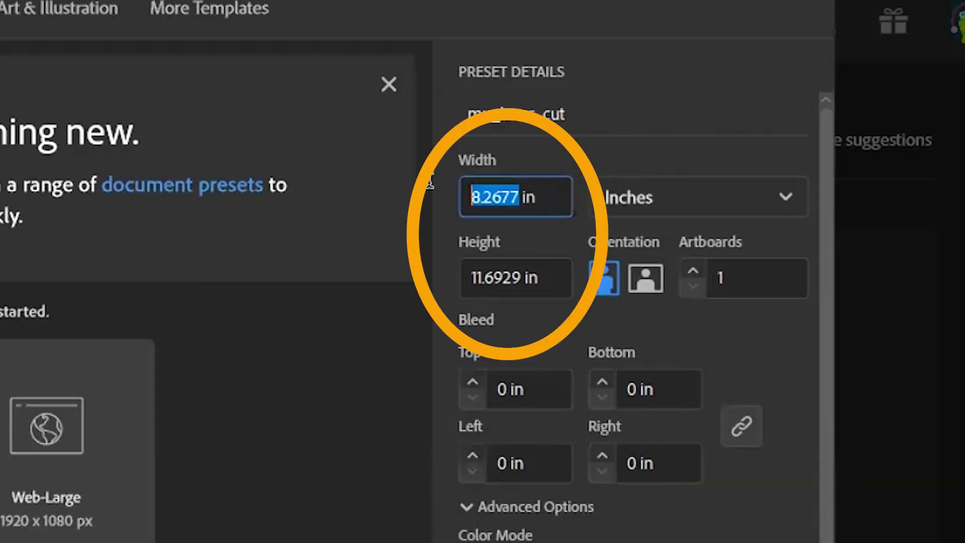
{"action": "type", "text": "32"}
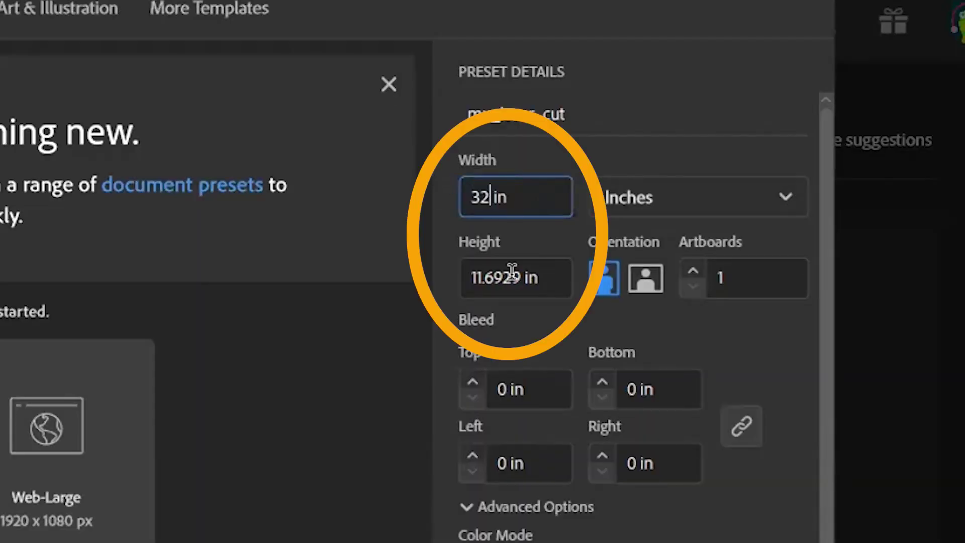
{"action": "left_click", "coordinate": [512, 274]}
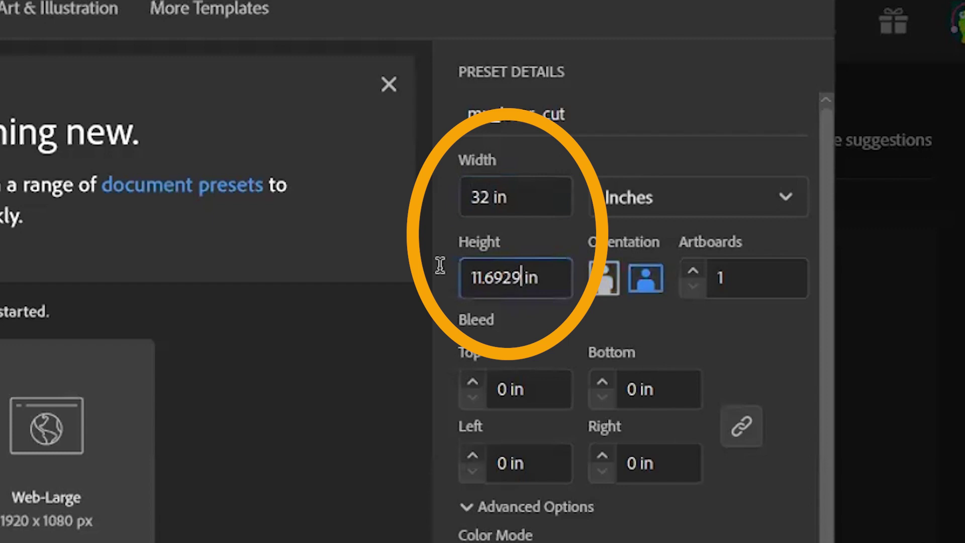
{"action": "key", "text": "ctrl+a"}
{"action": "type", "text": "20"}
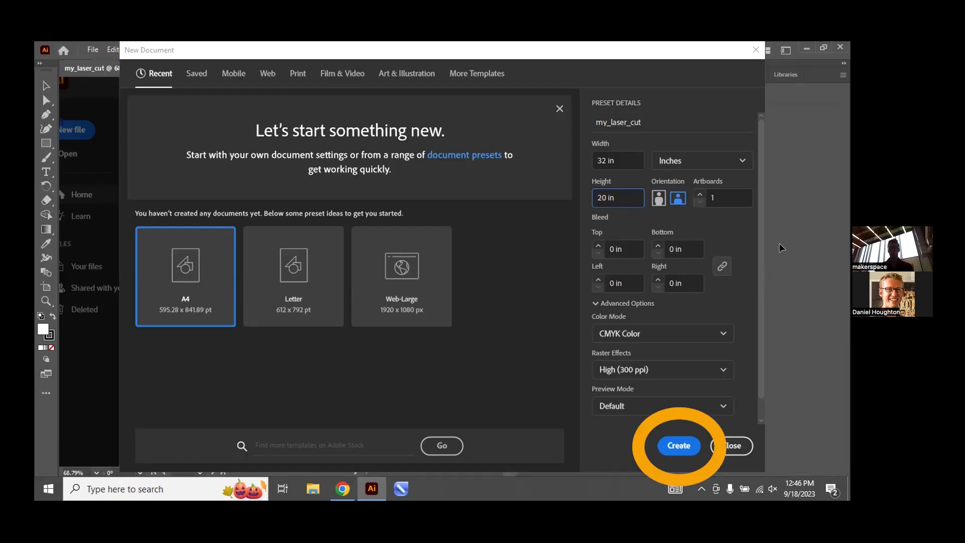
{"action": "key", "text": "Return"}
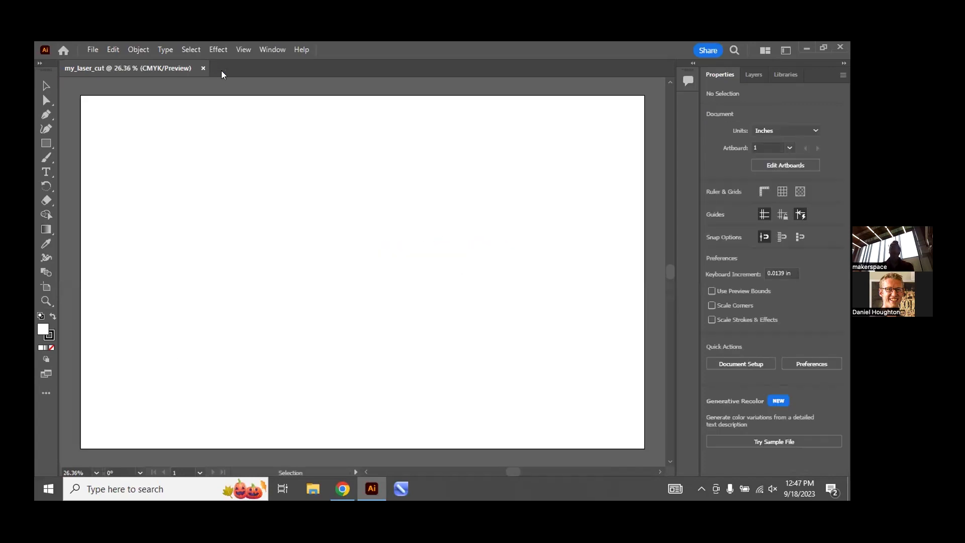
Turn on Show Rulers from the View menu.
{"action": "left_click", "coordinate": [243, 49]}
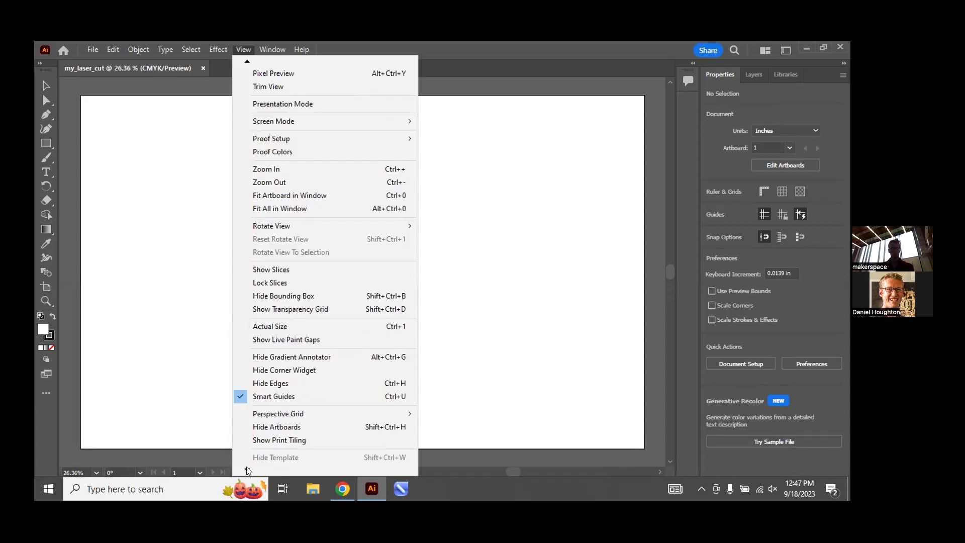
{"action": "mouse_move", "coordinate": [268, 409]}
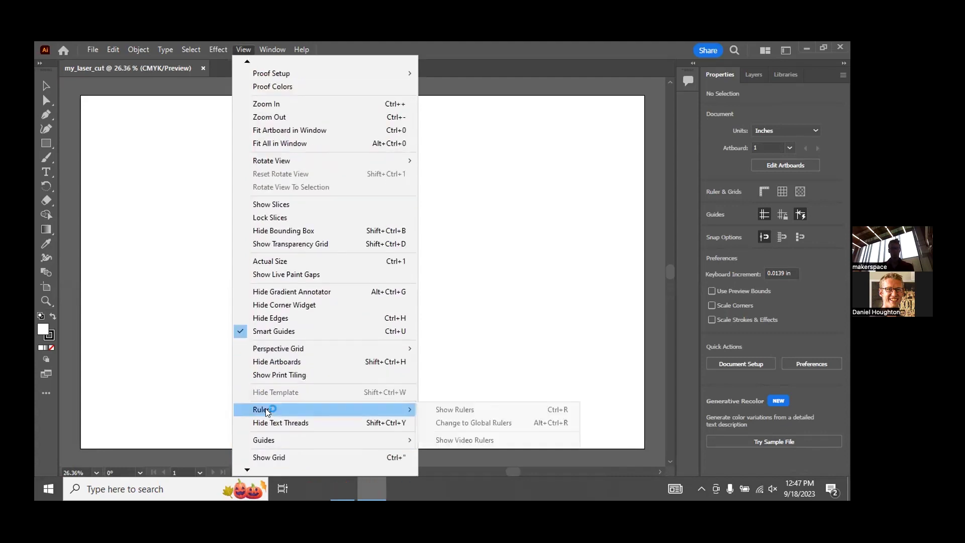
{"action": "left_click", "coordinate": [471, 410]}
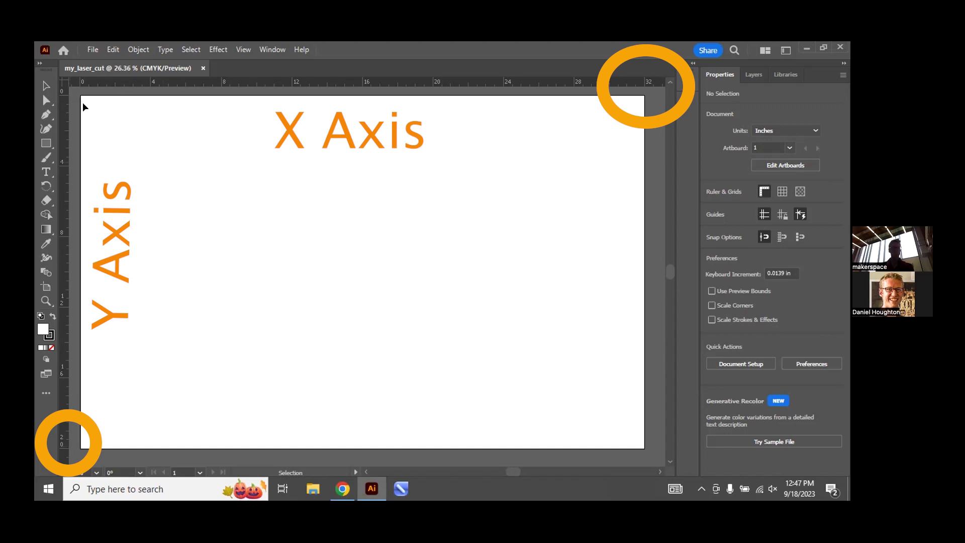
Draw a rectangle near the artboard's upper left and set its width to 1 in.
{"action": "left_click", "coordinate": [46, 143]}
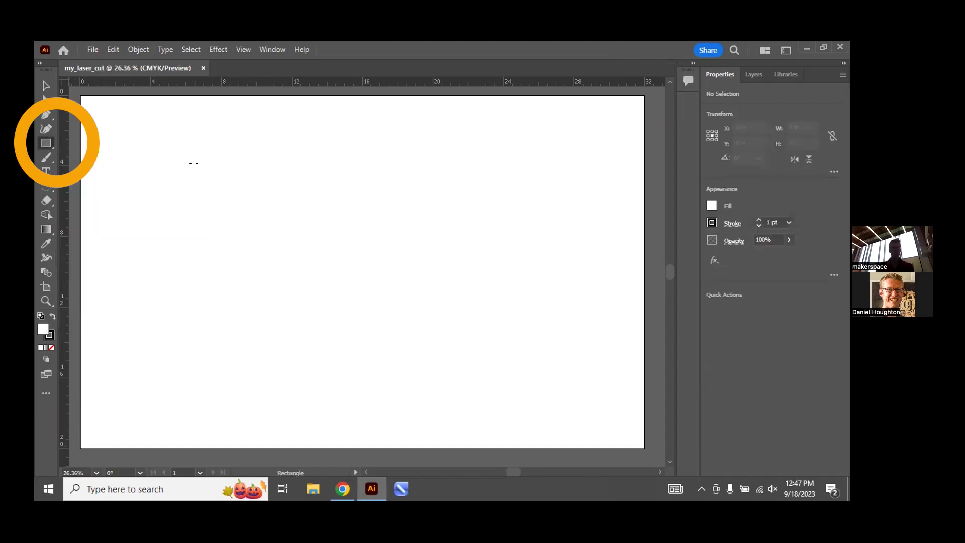
{"action": "left_click_drag", "start_coordinate": [196, 167], "coordinate": [255, 220]}
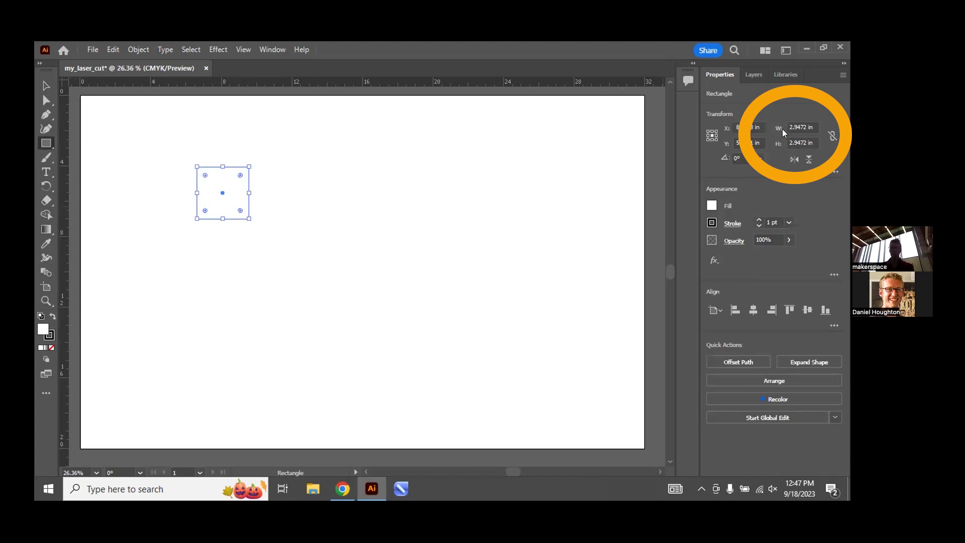
{"action": "left_click", "coordinate": [790, 127]}
{"action": "type", "text": "1"}
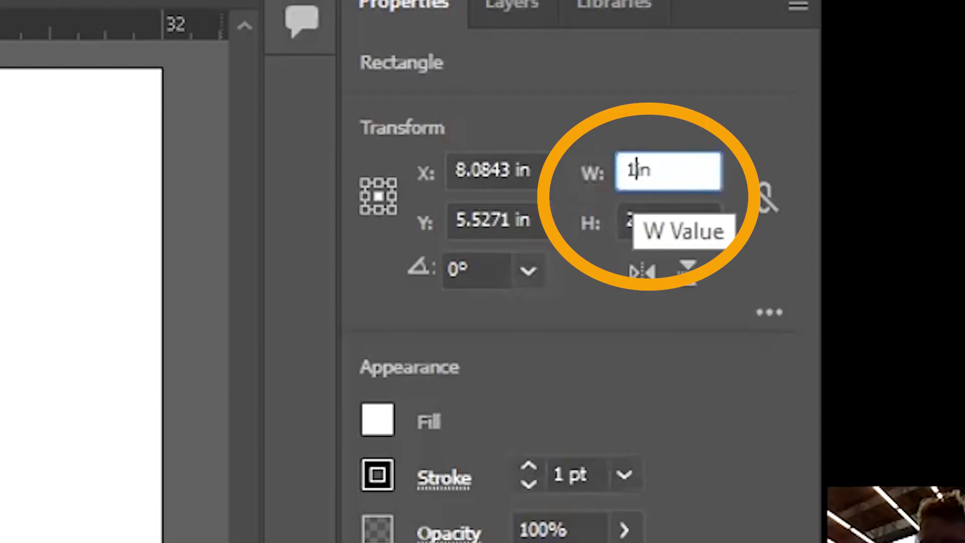
{"action": "key", "text": "Tab"}
Set the rectangle's height to 1 in and place it at X 4, Y 4.
{"action": "type", "text": "1"}
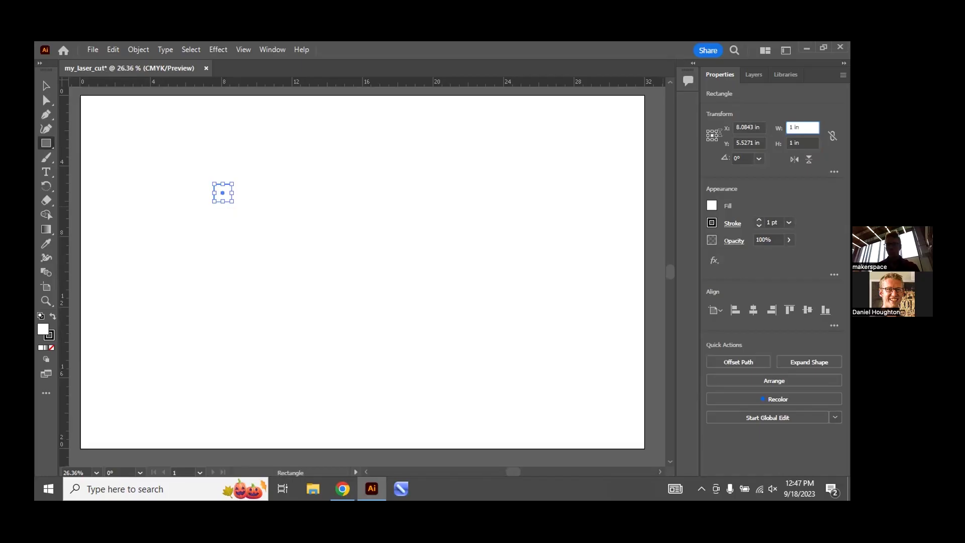
{"action": "key", "text": "Tab"}
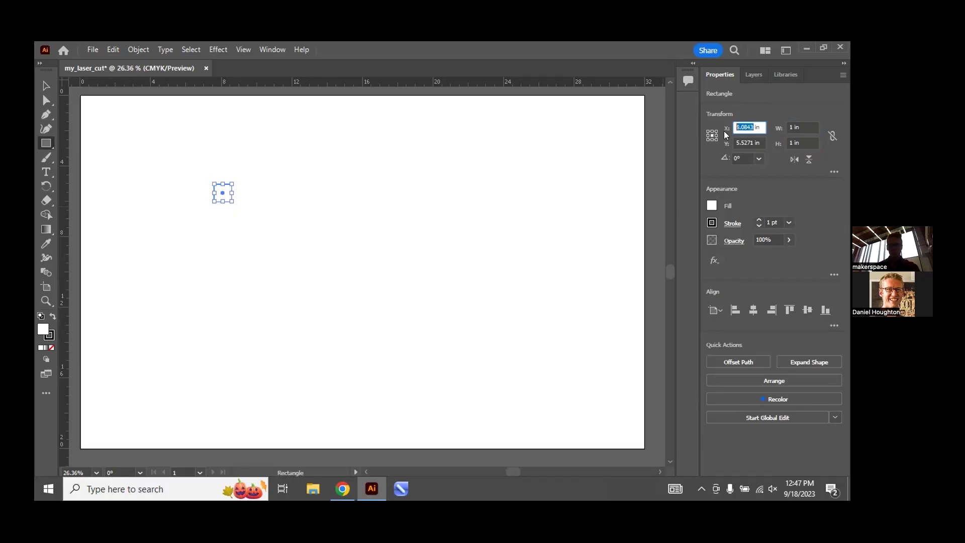
{"action": "type", "text": "4"}
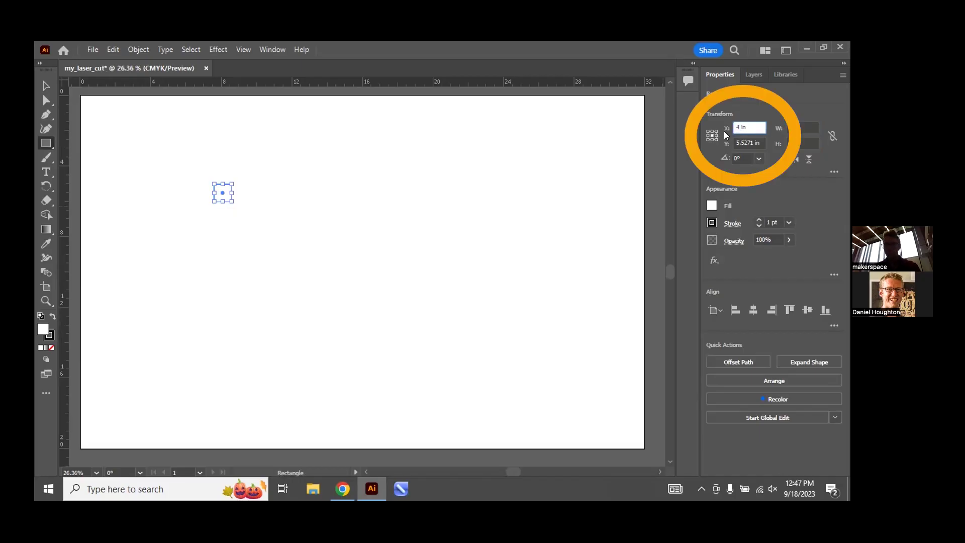
{"action": "key", "text": "Tab"}
{"action": "type", "text": "4"}
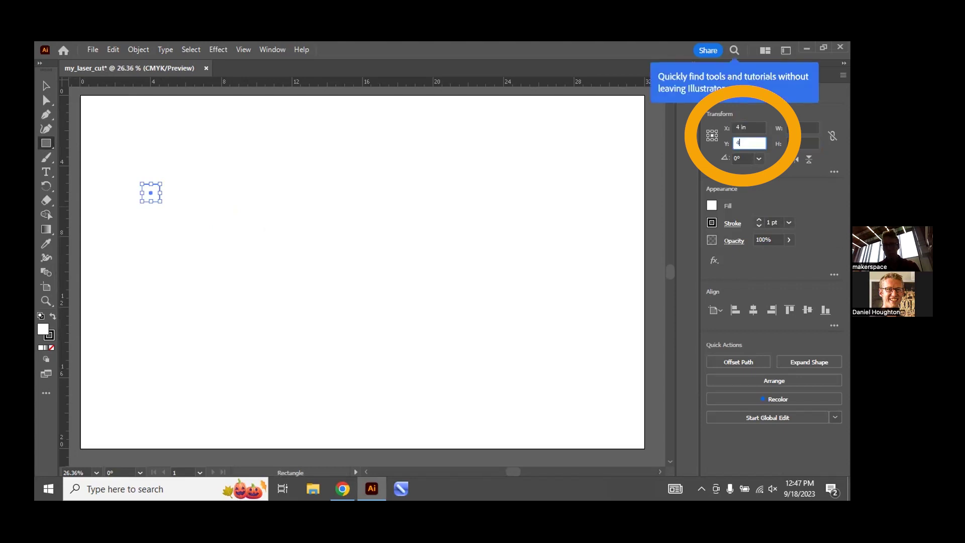
{"action": "key", "text": "Return"}
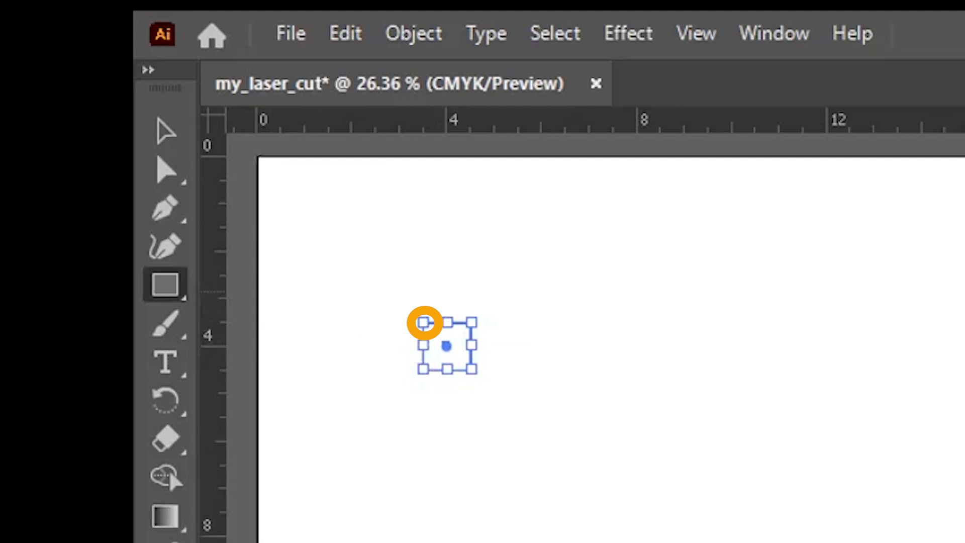
Refine the square's position to X 4.5 in, Y 4.5 in and check its top-left corner.
{"action": "left_click", "coordinate": [463, 222]}
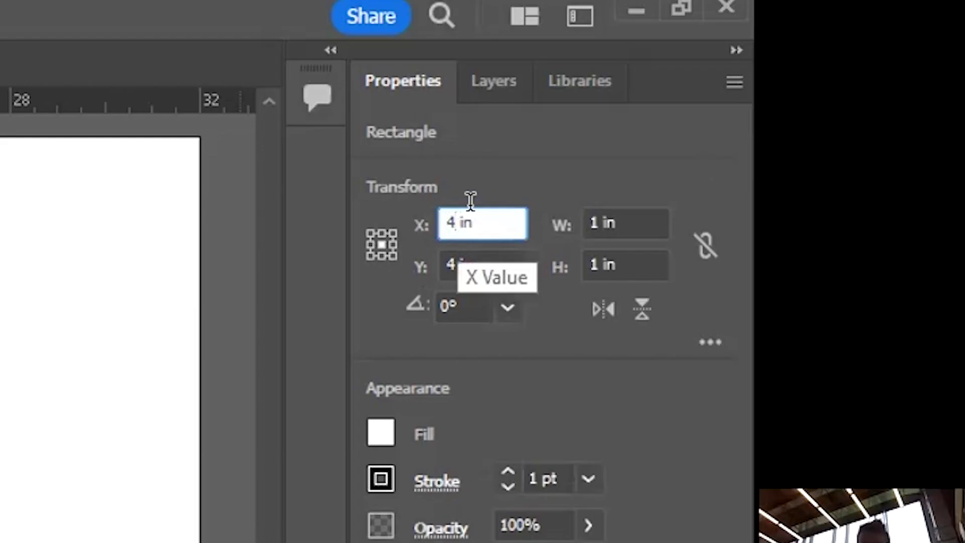
{"action": "type", "text": ",5"}
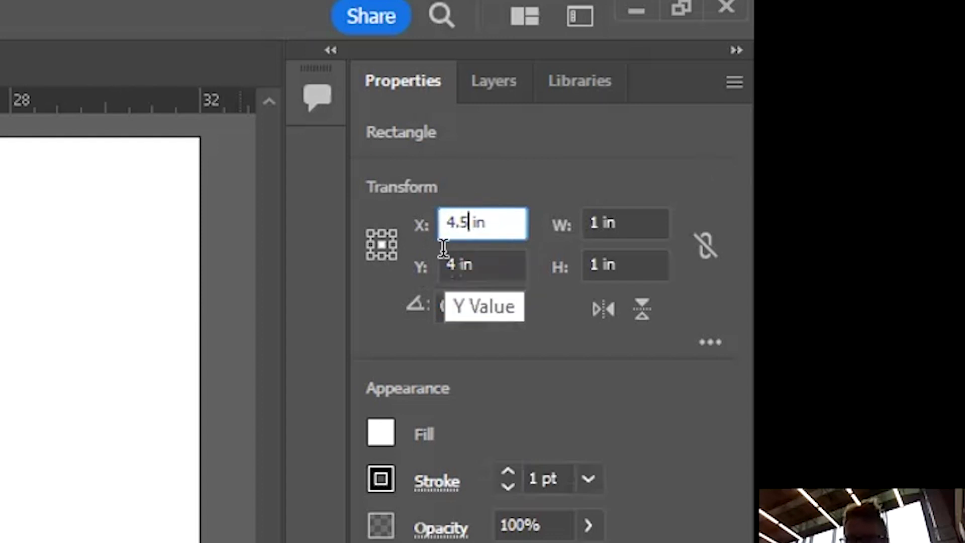
{"action": "left_click", "coordinate": [459, 262]}
{"action": "type", "text": ".5"}
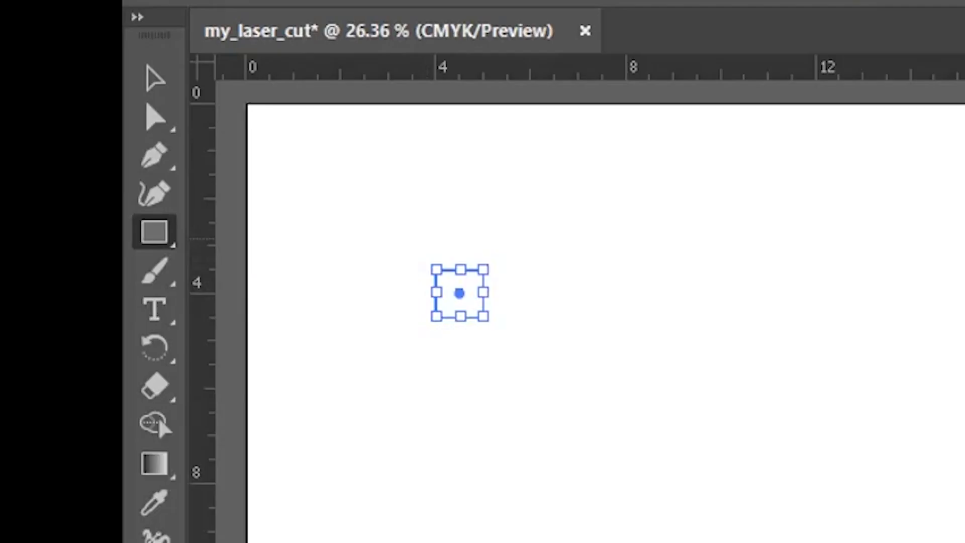
{"action": "key", "text": "Return"}
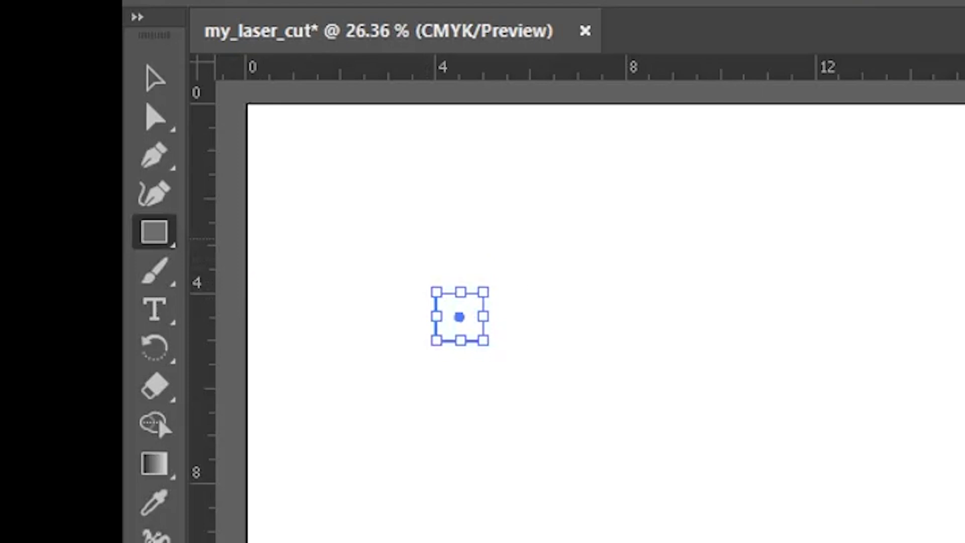
{"action": "left_click_drag", "start_coordinate": [436, 291], "coordinate": [431, 294]}
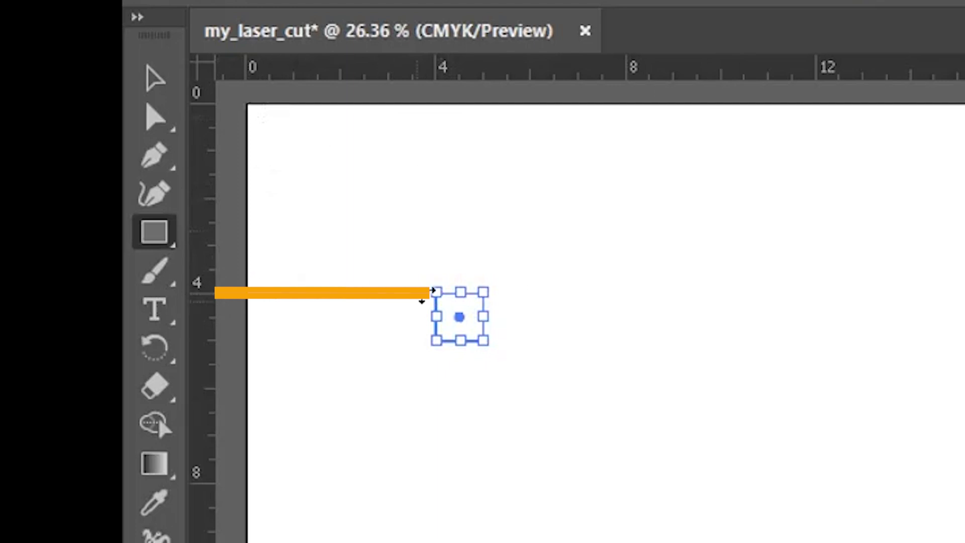
{"action": "left_click_drag", "start_coordinate": [431, 294], "coordinate": [433, 295]}
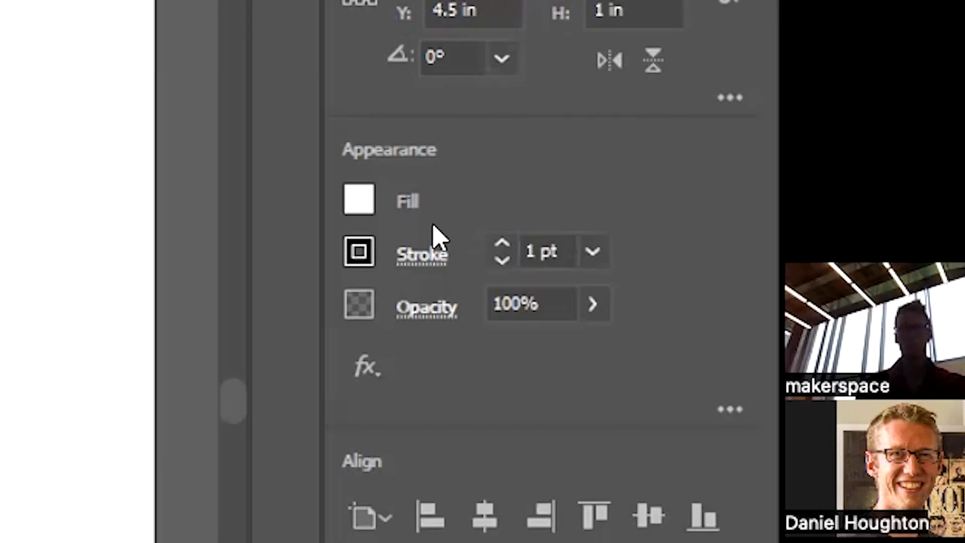
Change the square's stroke weight from 1 pt to 0.001 pt.
{"action": "left_click", "coordinate": [766, 221]}
{"action": "key", "text": "Right"}
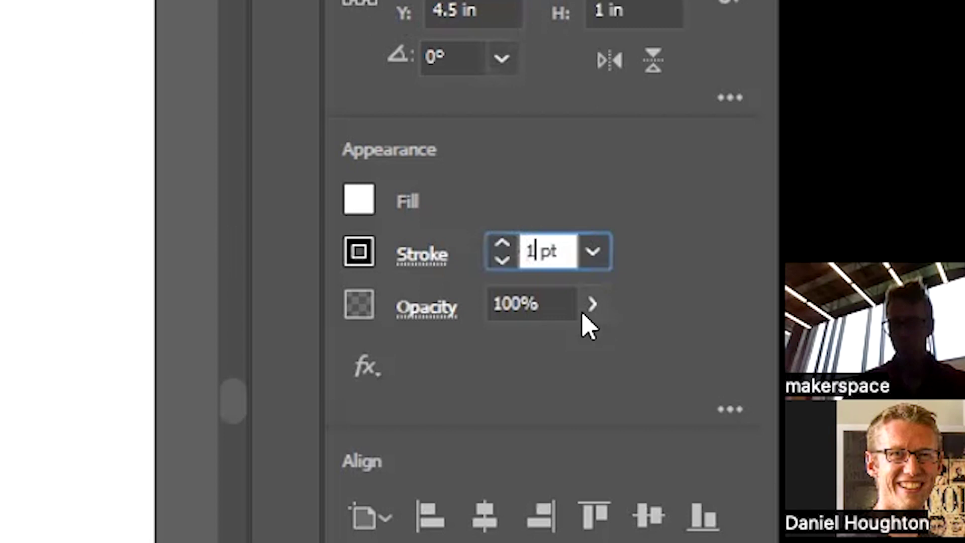
{"action": "key", "text": "BackSpace"}
{"action": "type", "text": ".001"}
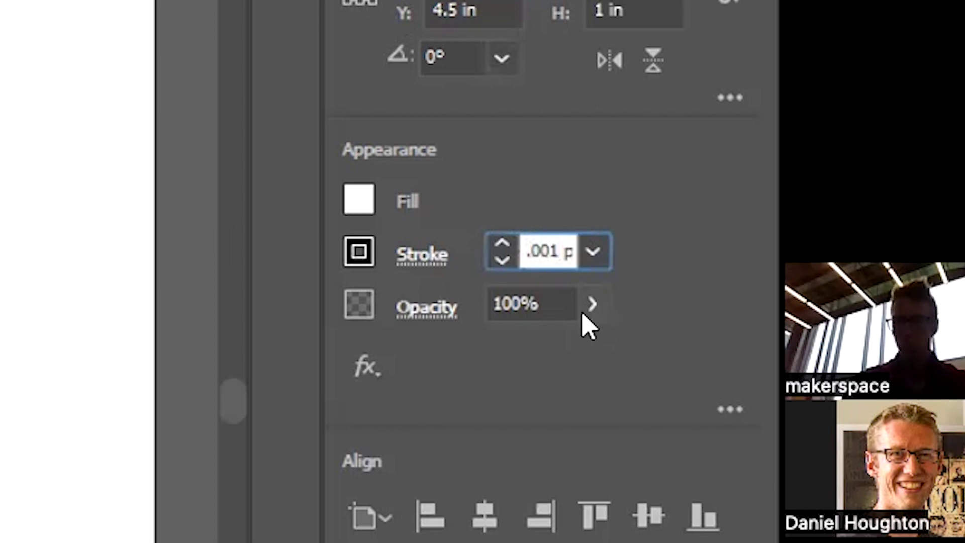
{"action": "key", "text": "Return"}
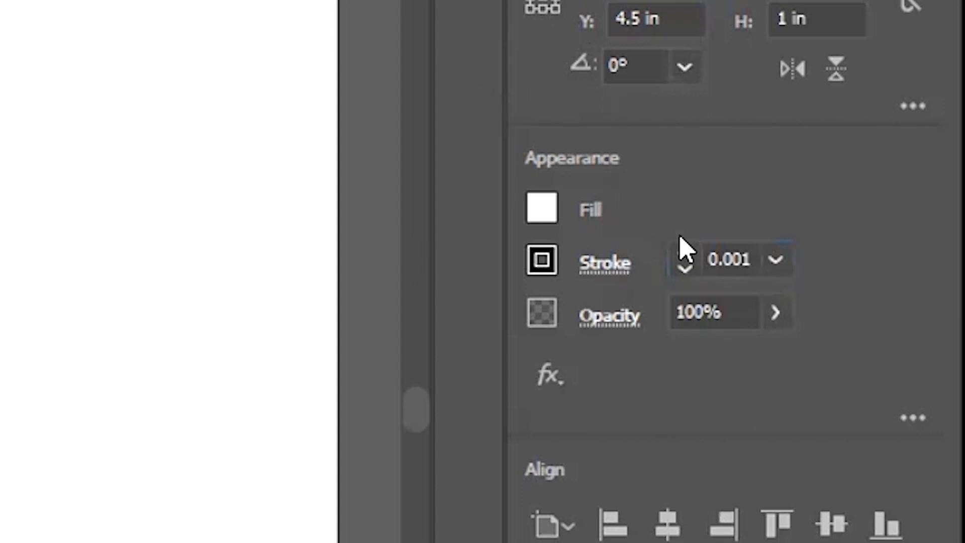
Set the square's fill to None and view its stroke colour as CMYK values.
{"action": "left_click", "coordinate": [543, 207]}
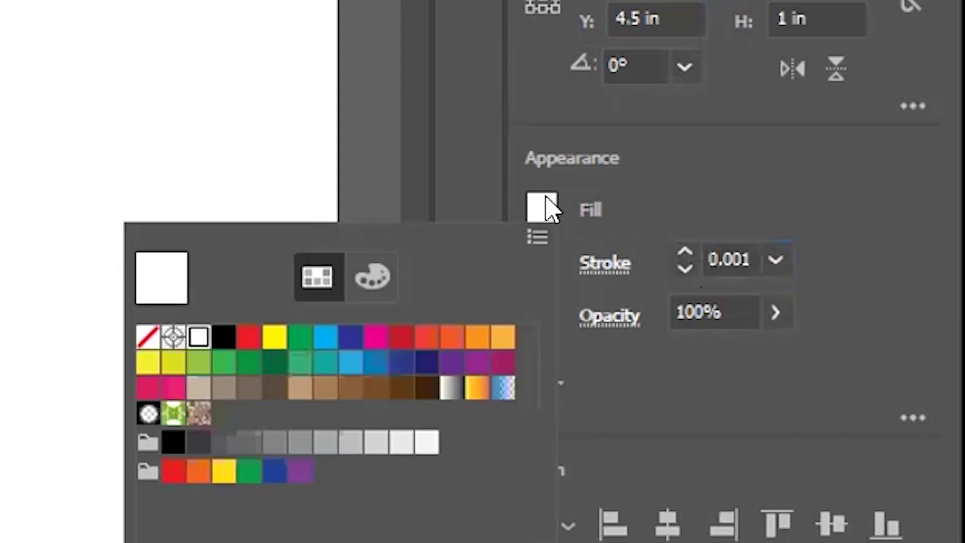
{"action": "left_click", "coordinate": [150, 342]}
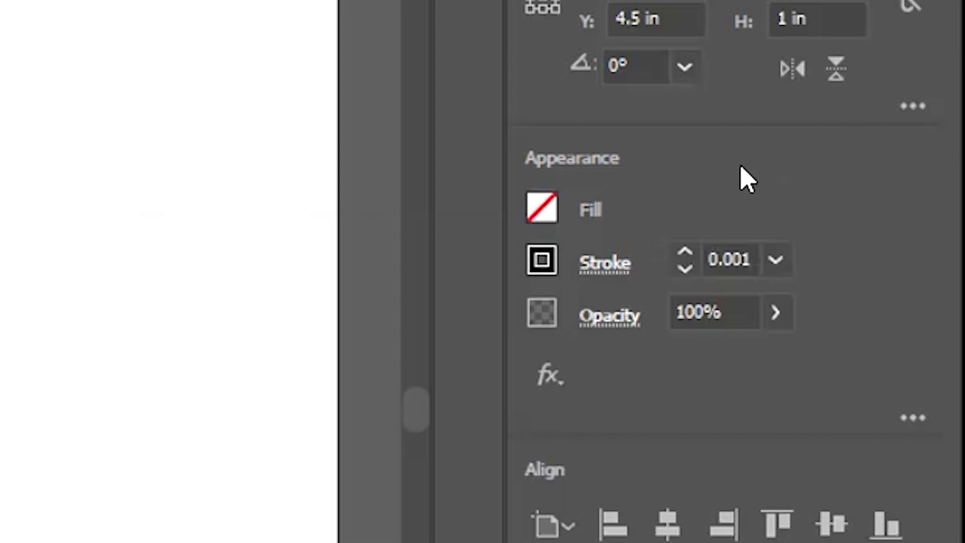
{"action": "left_click", "coordinate": [535, 267]}
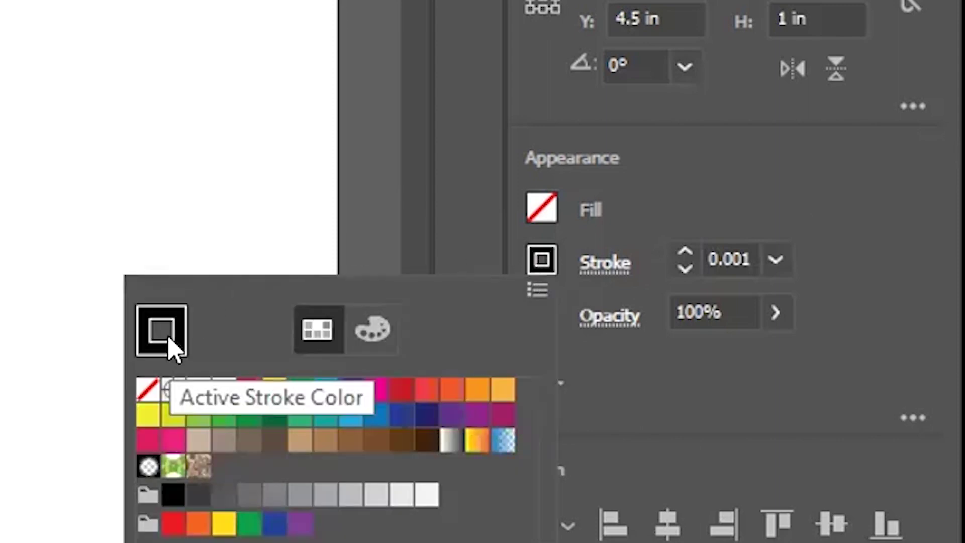
{"action": "left_click", "coordinate": [357, 329]}
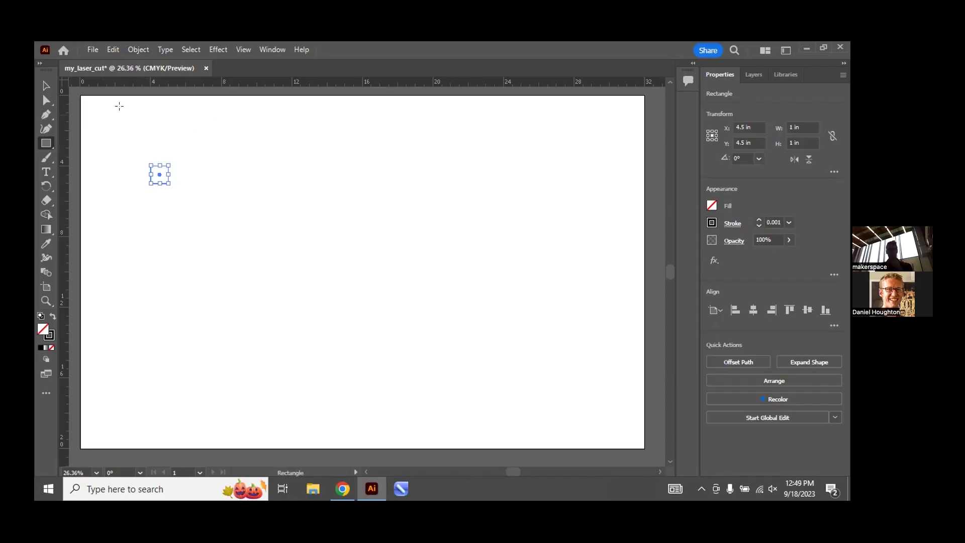
In the Print dialog, choose the Epilog Engraver WinX64 Fusion printer and request printer Setup.
{"action": "left_click", "coordinate": [93, 49]}
{"action": "left_click", "coordinate": [108, 413]}
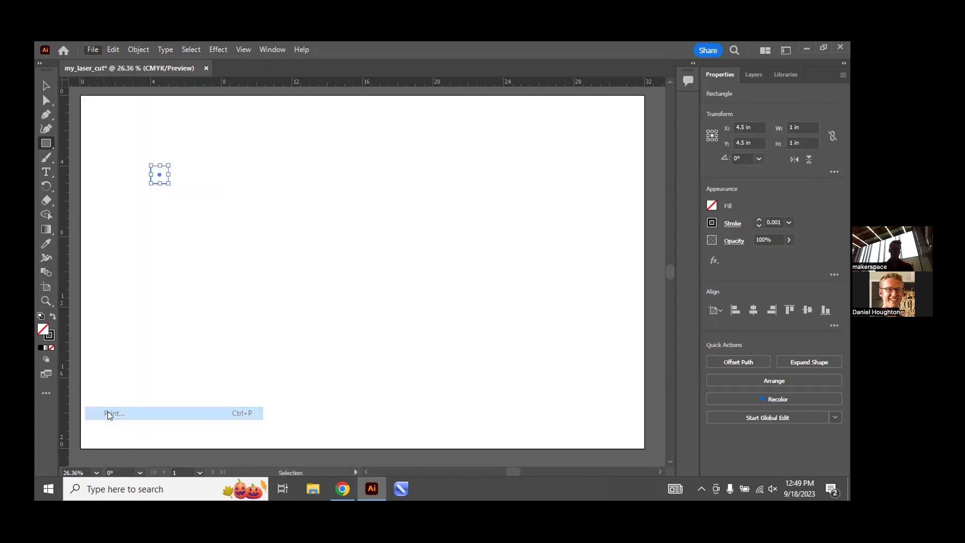
{"action": "left_click", "coordinate": [455, 109]}
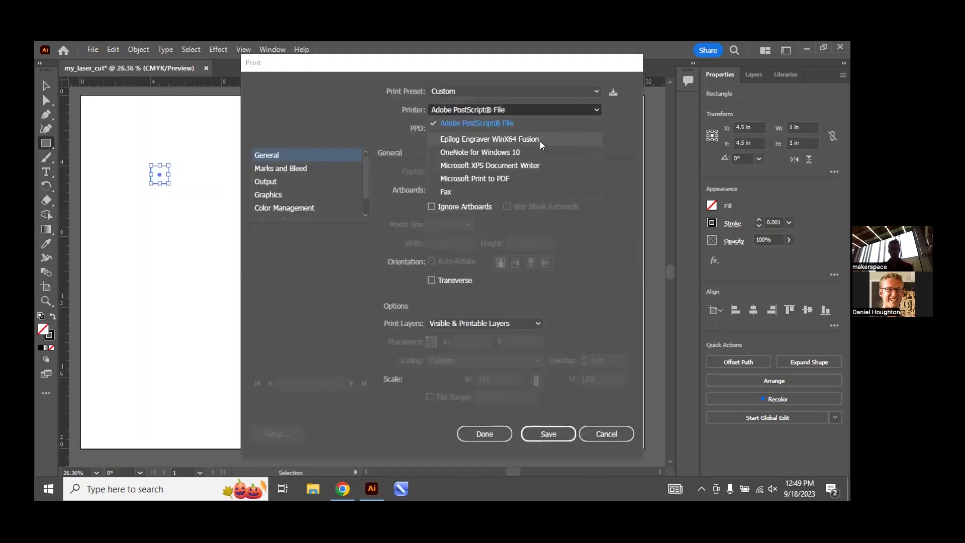
{"action": "left_click", "coordinate": [526, 139]}
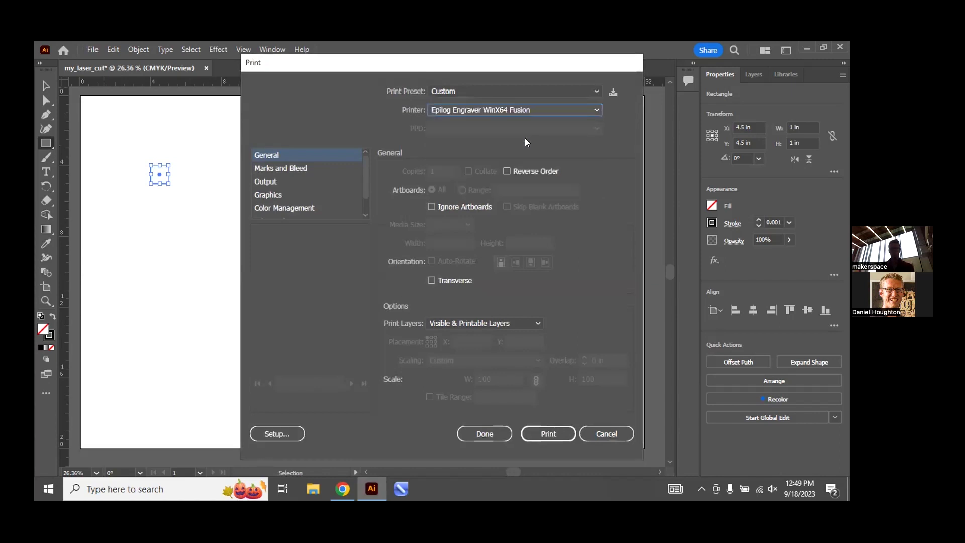
{"action": "left_click", "coordinate": [288, 434]}
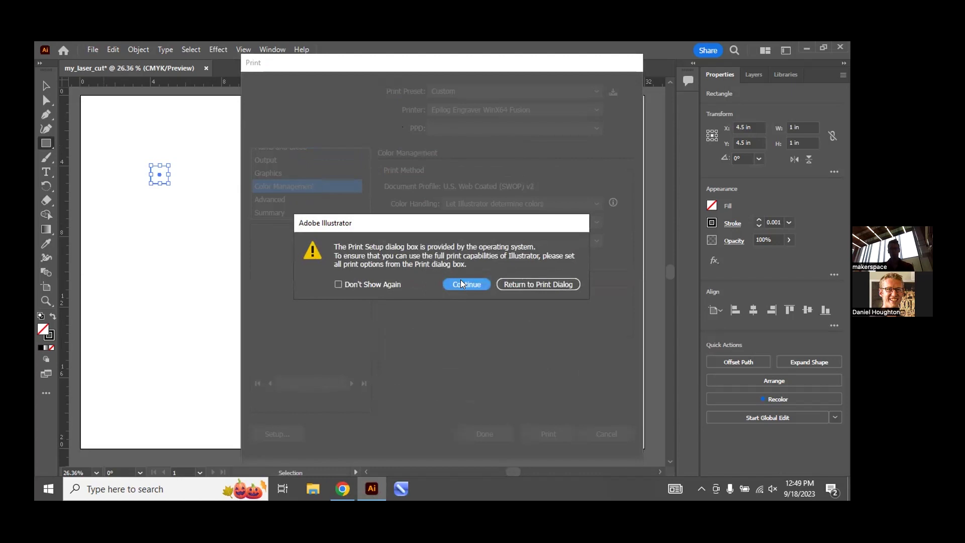
Continue past the Print Setup warning and open the Epilog printing preferences.
{"action": "left_click", "coordinate": [462, 284]}
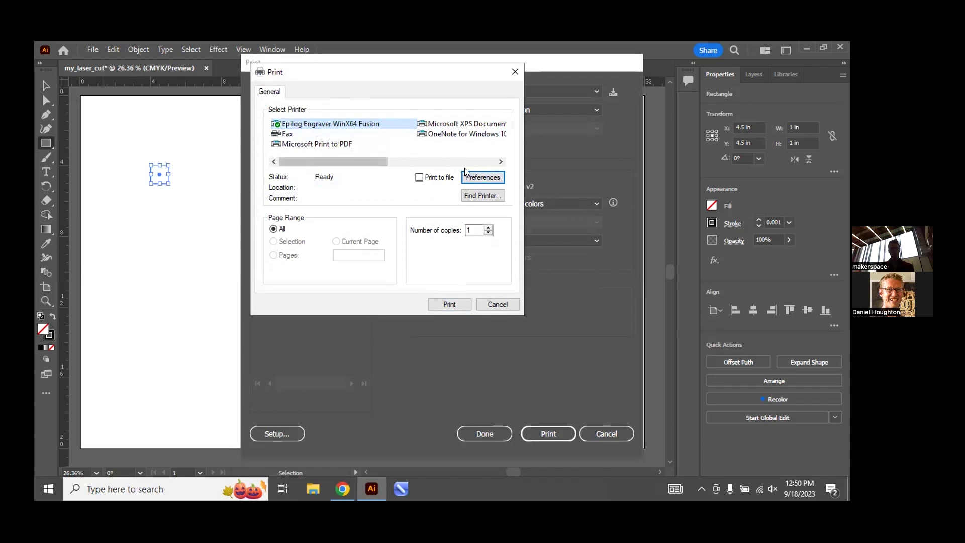
{"action": "left_click", "coordinate": [472, 179]}
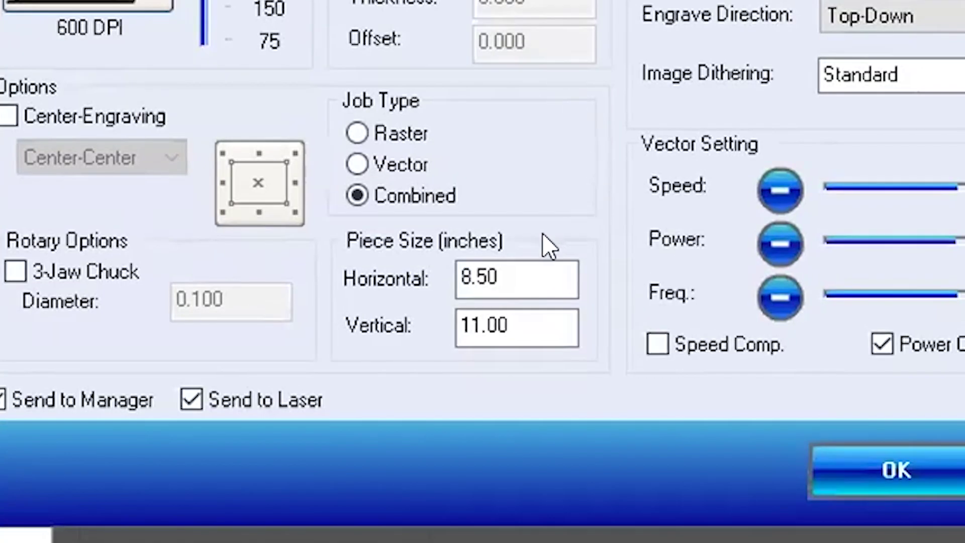
Set the Epilog piece size to 32 in horizontal by 20 in vertical.
{"action": "left_click_drag", "start_coordinate": [549, 269], "coordinate": [443, 269]}
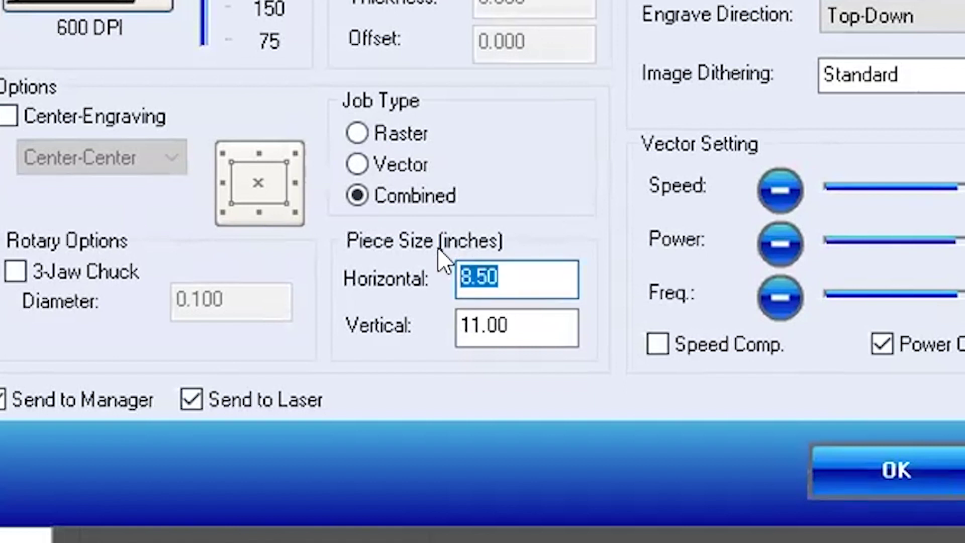
{"action": "type", "text": "32"}
{"action": "key", "text": "Tab"}
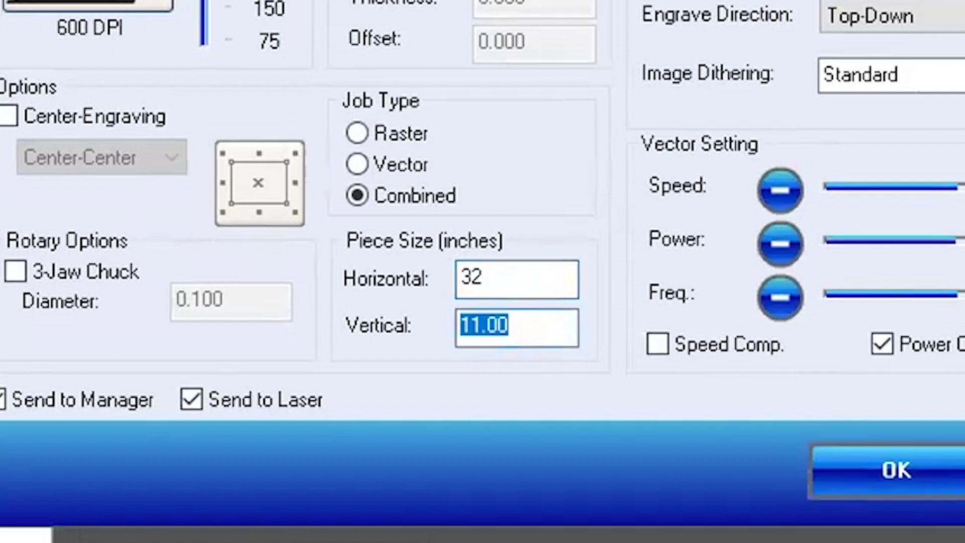
{"action": "type", "text": "20"}
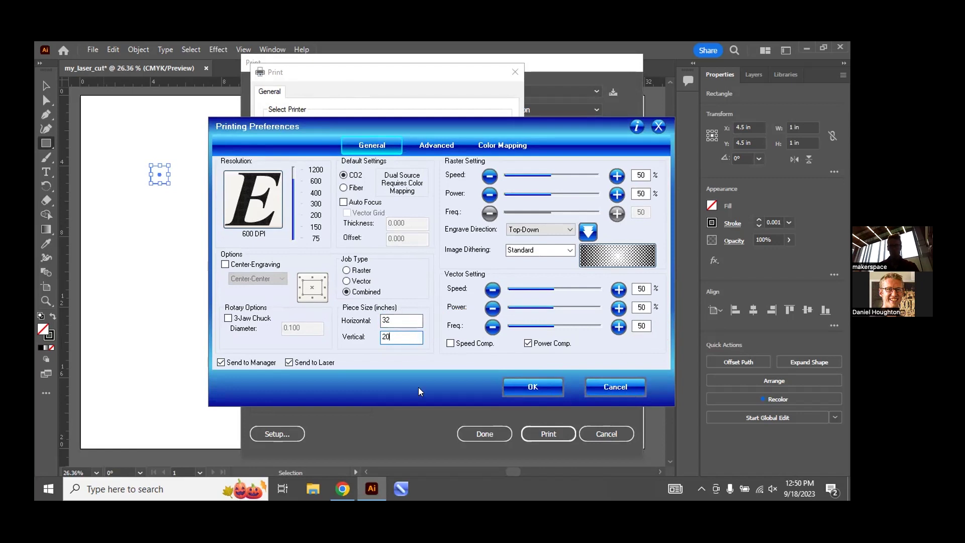
Set vector speed 8, power 100 and frequency 100.
{"action": "double_click", "coordinate": [641, 288]}
{"action": "type", "text": "8"}
{"action": "double_click", "coordinate": [641, 307]}
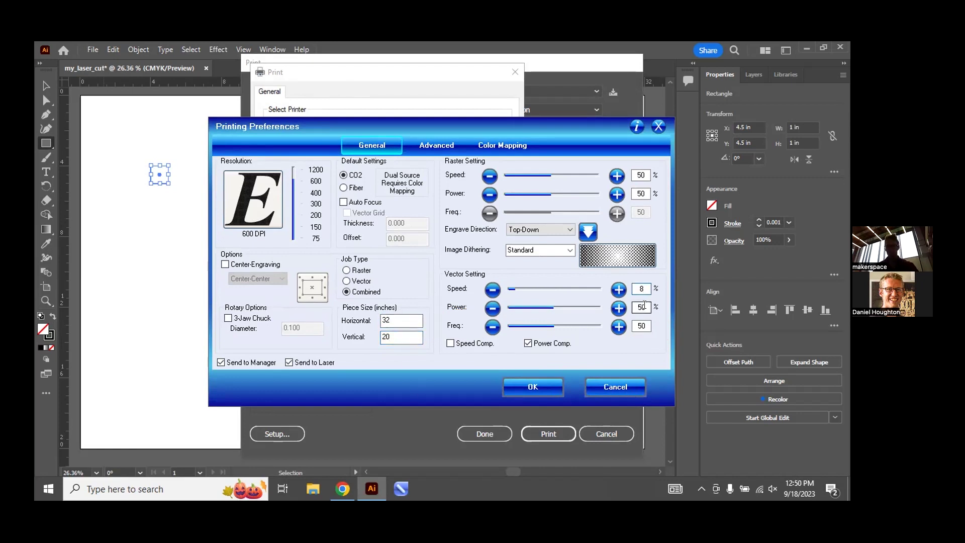
{"action": "type", "text": "100"}
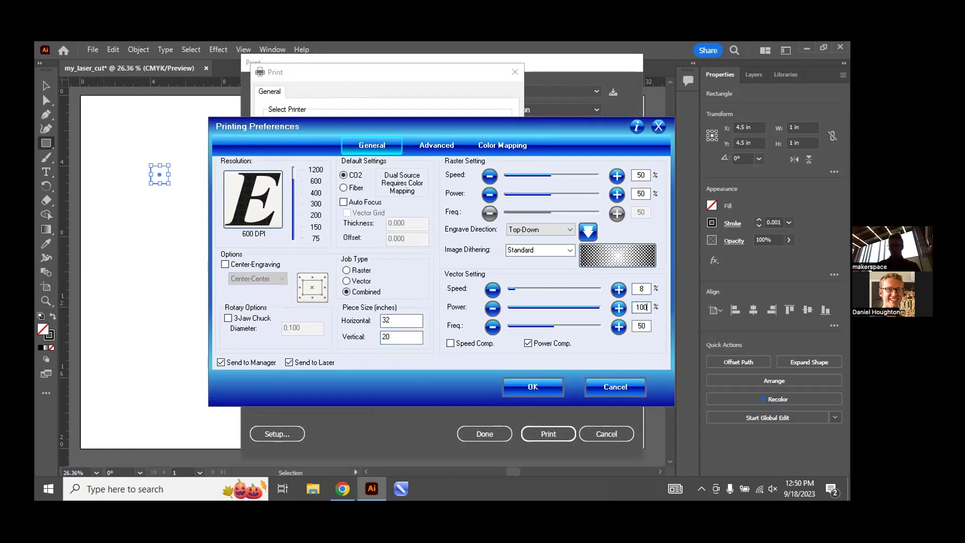
{"action": "double_click", "coordinate": [641, 325]}
{"action": "type", "text": "100"}
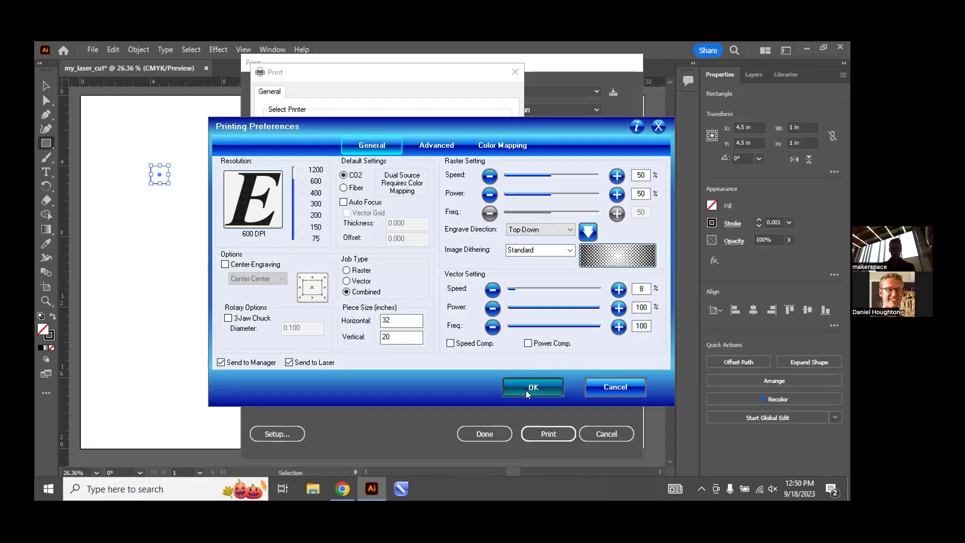
Accept the laser settings, send the print job, and dismiss the colour-management error.
{"action": "left_click", "coordinate": [531, 388]}
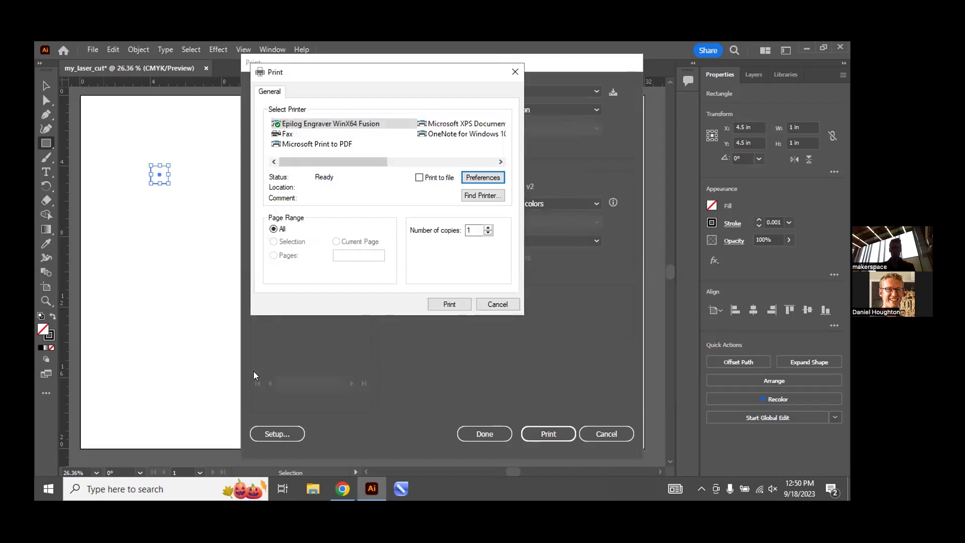
{"action": "left_click", "coordinate": [443, 304]}
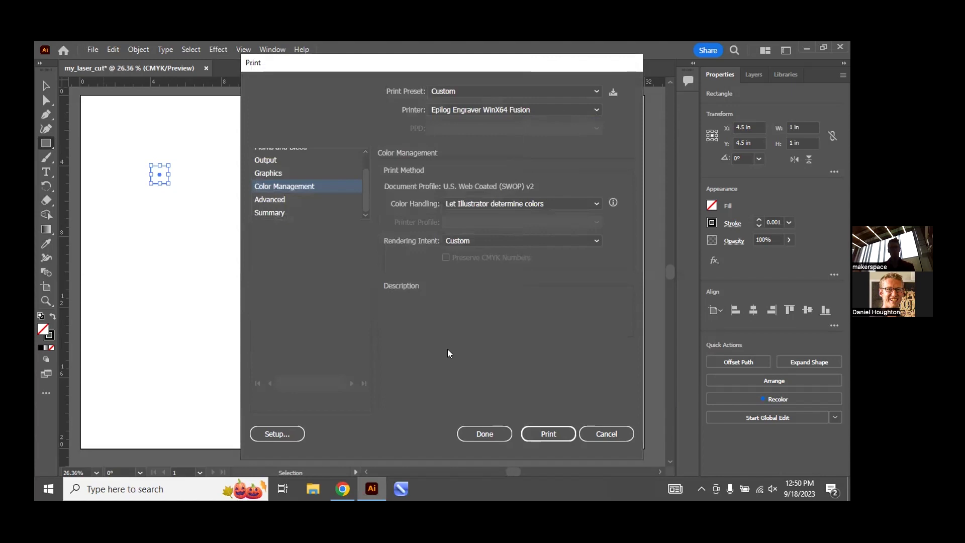
{"action": "left_click", "coordinate": [555, 433]}
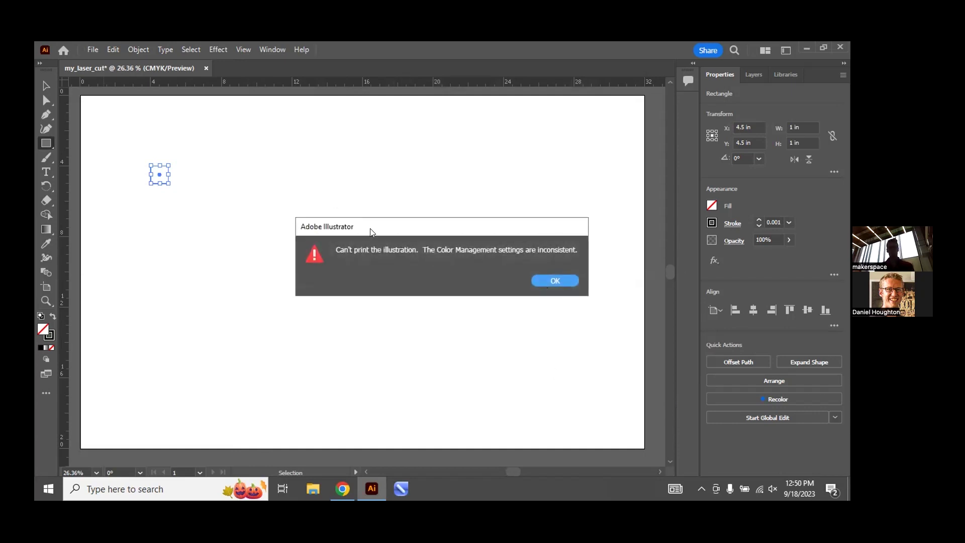
{"action": "left_click_drag", "start_coordinate": [368, 230], "coordinate": [343, 225]}
{"action": "left_click", "coordinate": [524, 279]}
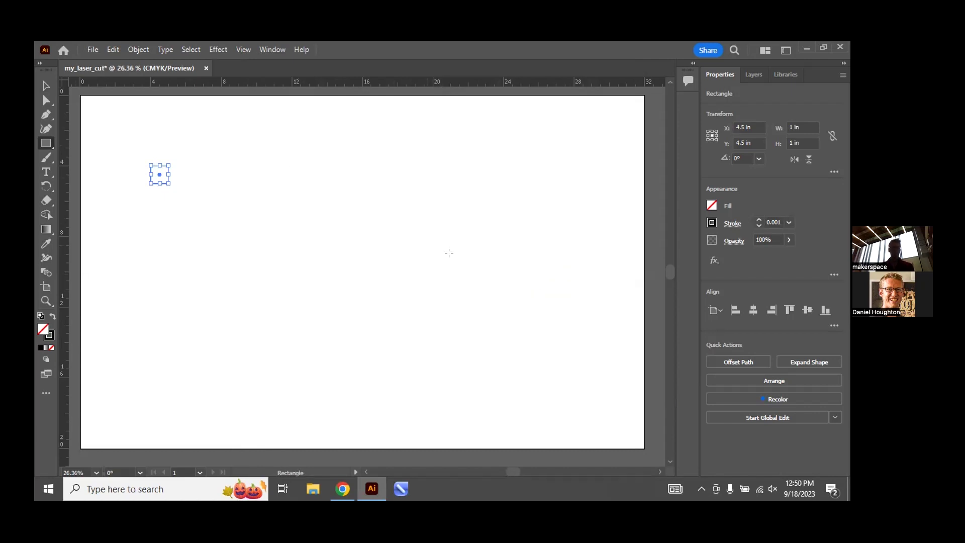
Reprint the square to the Epilog, switching the printer profile from sRGB IEC61966-2.1 to Adobe RGB (1998).
{"action": "left_click", "coordinate": [92, 49]}
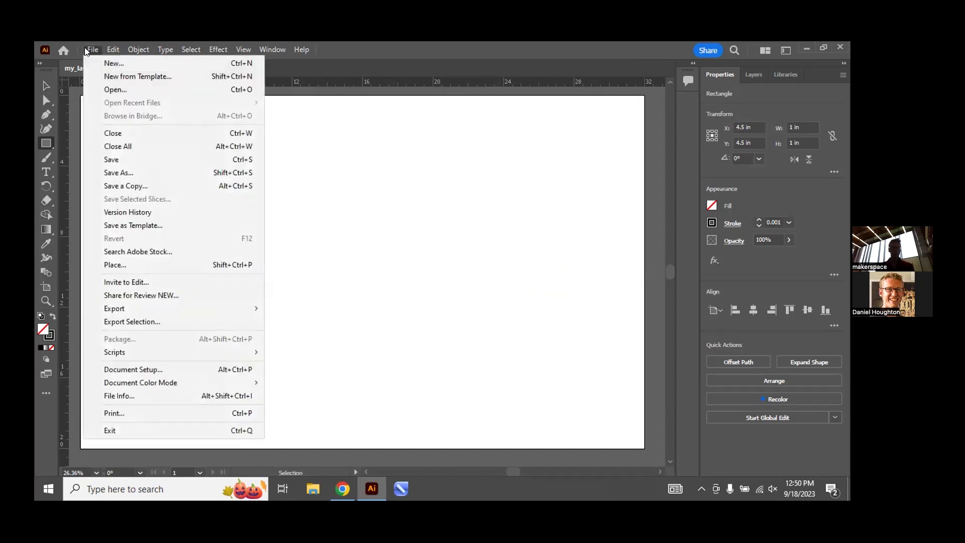
{"action": "left_click", "coordinate": [135, 412]}
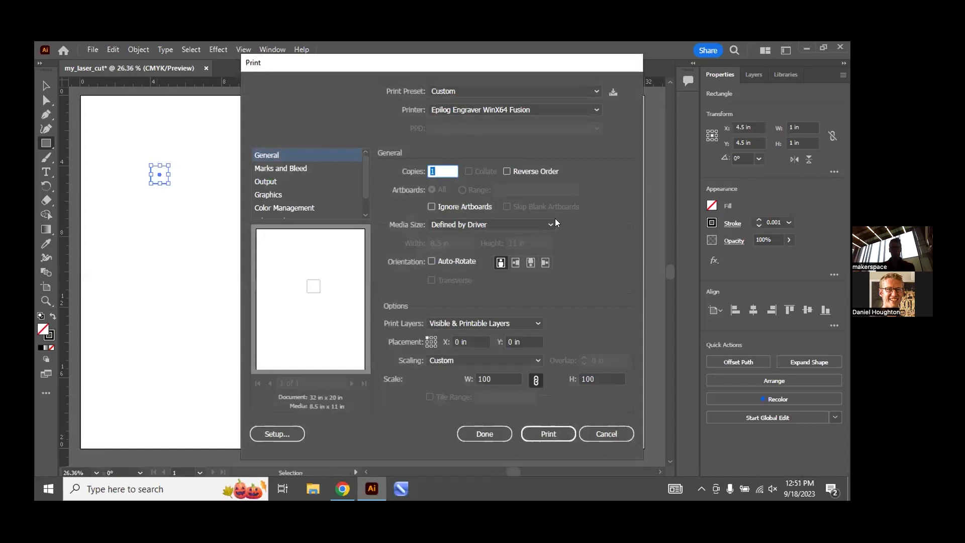
{"action": "left_click", "coordinate": [301, 207]}
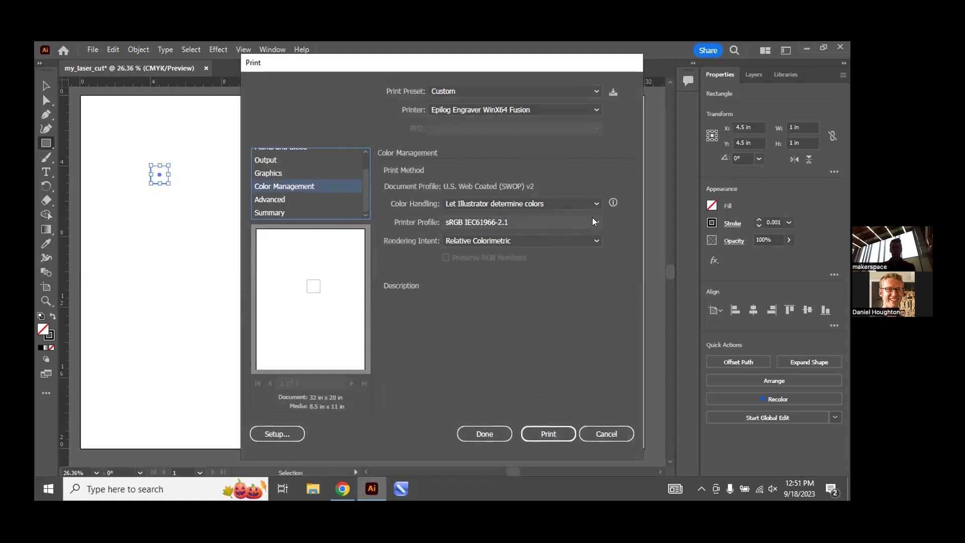
{"action": "left_click", "coordinate": [593, 222]}
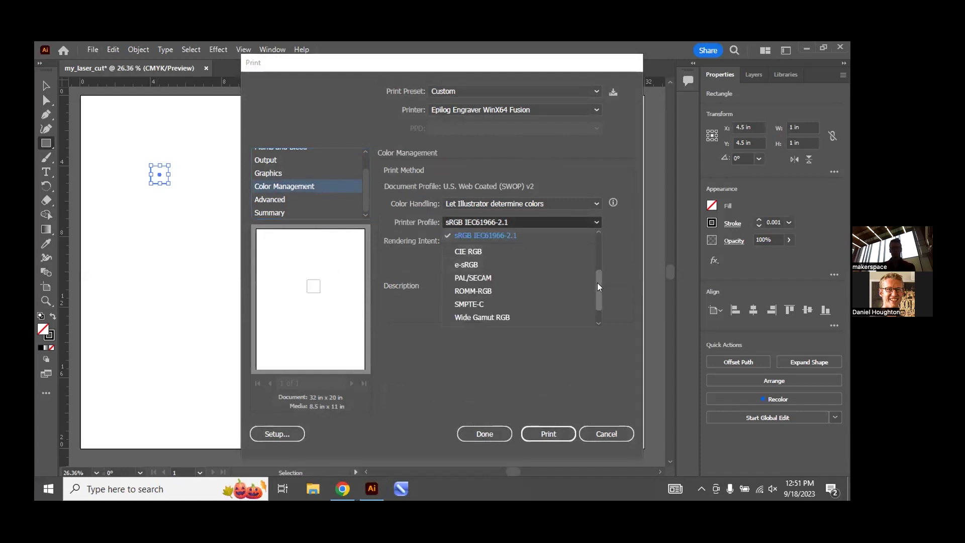
{"action": "scroll", "coordinate": [595, 268], "scroll_direction": "up", "scroll_amount": 1}
{"action": "scroll", "coordinate": [594, 268], "scroll_direction": "up", "scroll_amount": 1}
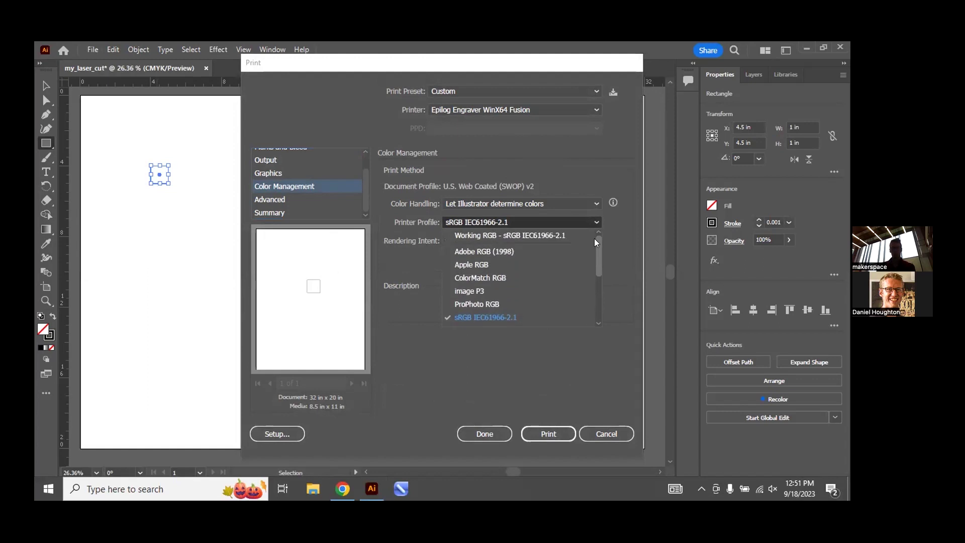
{"action": "left_click", "coordinate": [494, 250]}
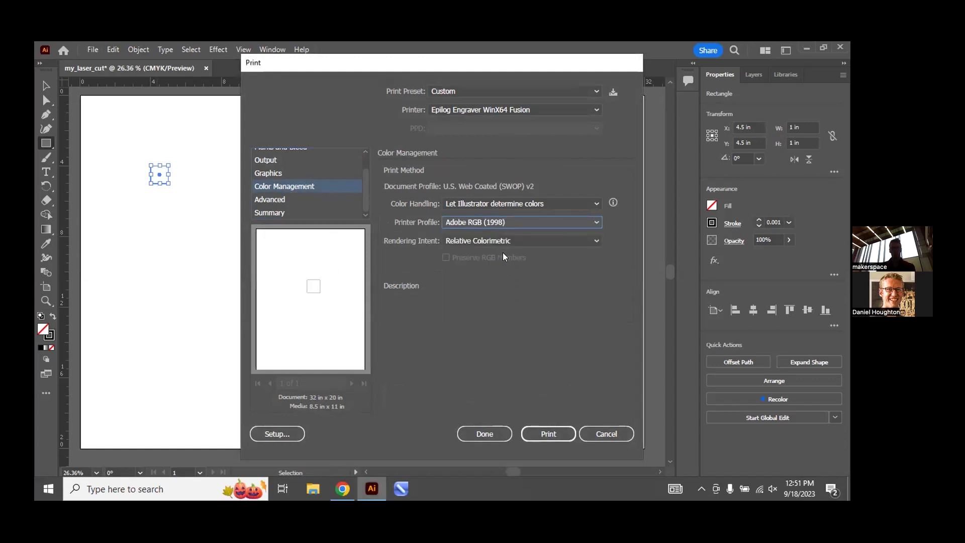
{"action": "left_click", "coordinate": [544, 433]}
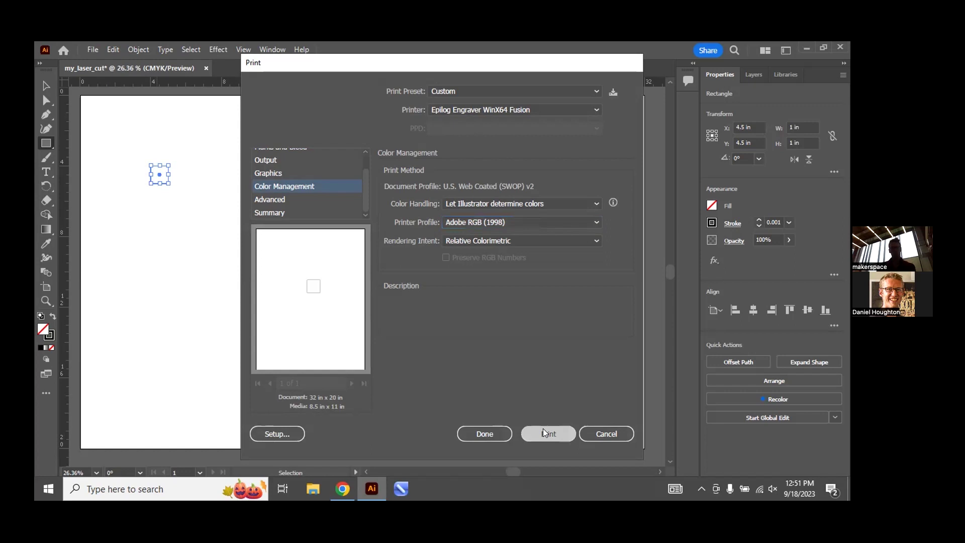